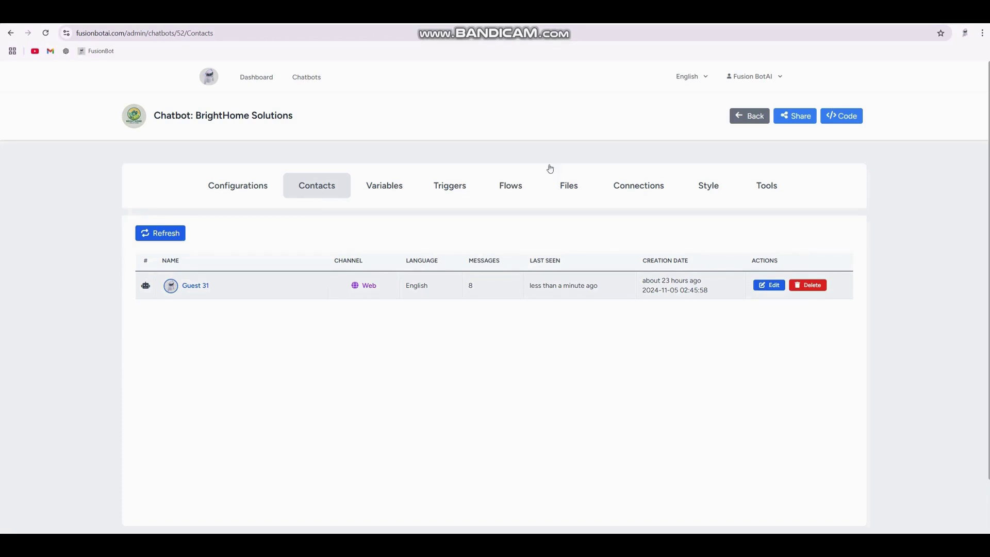
Step: Open the Widget Chatbot share link of the BrightHome Solutions chatbot to view it, and return to the contacts list
click(794, 116)
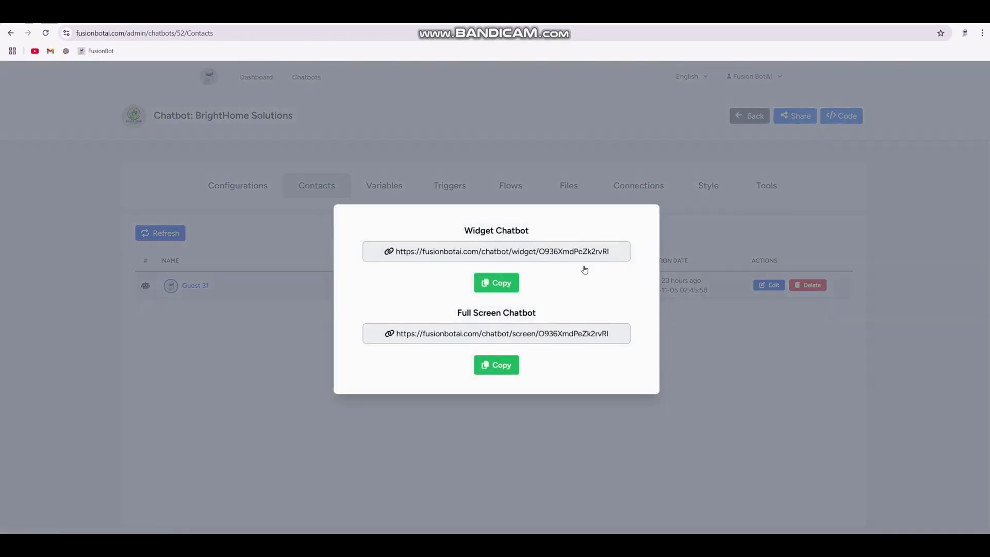
click(501, 252)
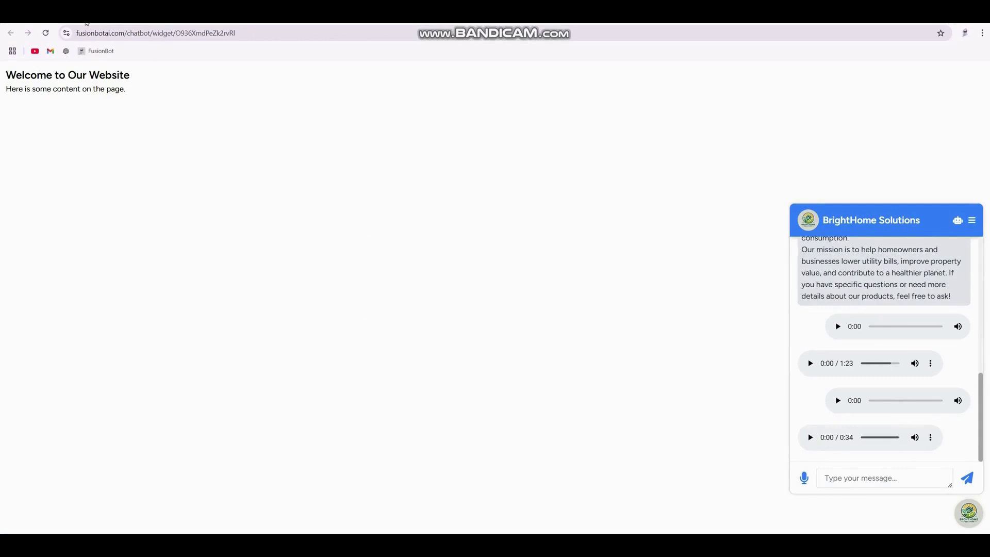
click(10, 32)
click(274, 310)
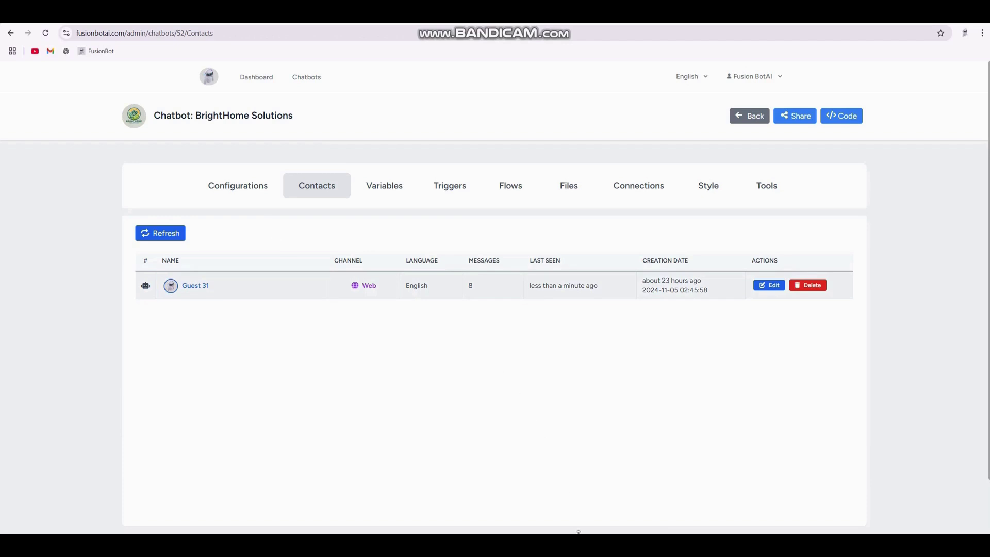
Step: Copy the Full Screen Chatbot share link and open it in the Opera browser
mouse_move(572, 544)
click(797, 116)
click(500, 334)
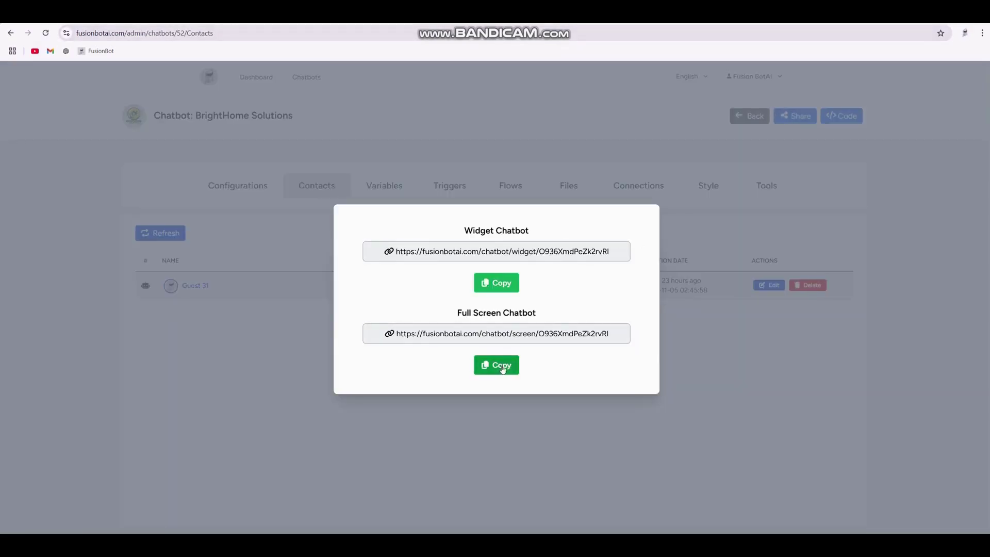
click(501, 367)
key(alt+Tab)
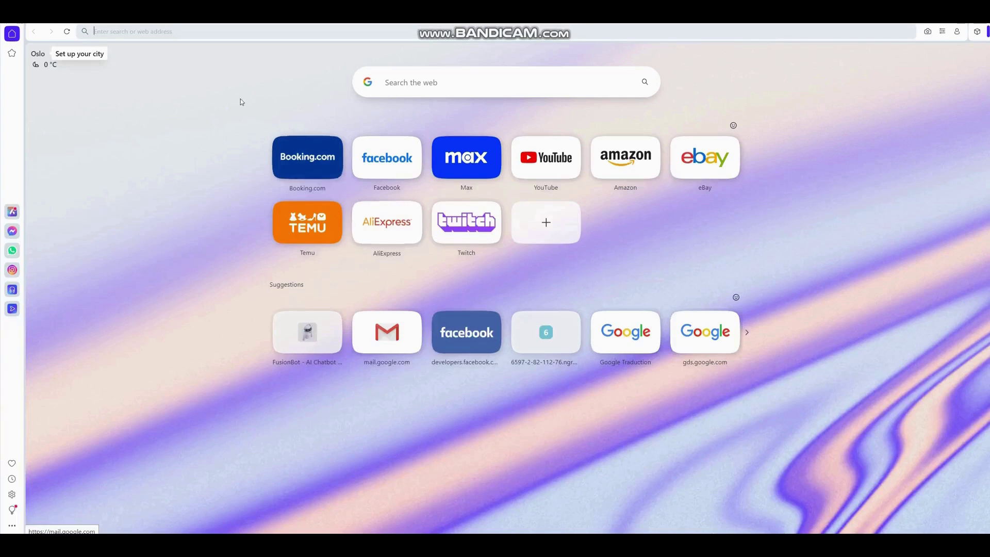
right_click(155, 32)
click(201, 102)
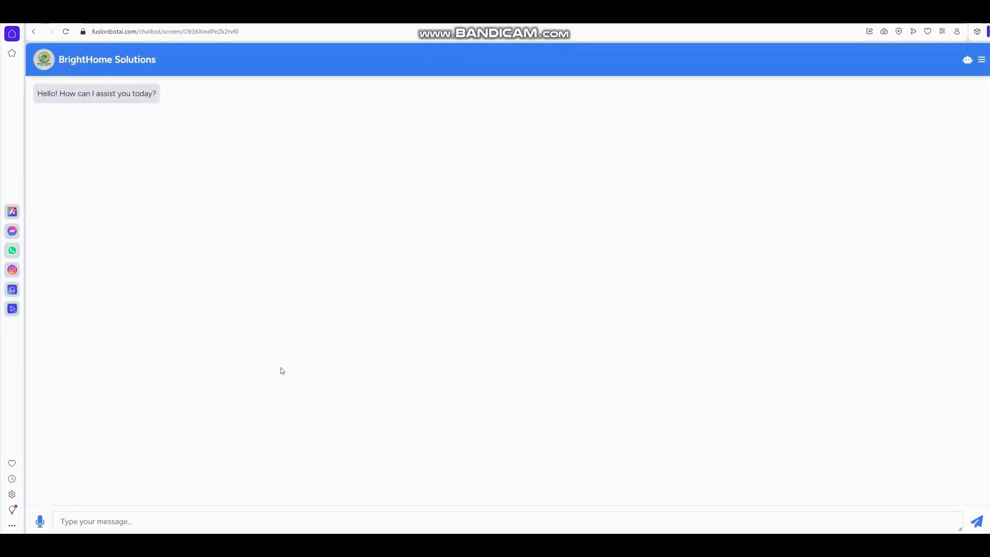
Step: Send the message "hi" to the full-screen BrightHome Solutions chatbot
click(204, 522)
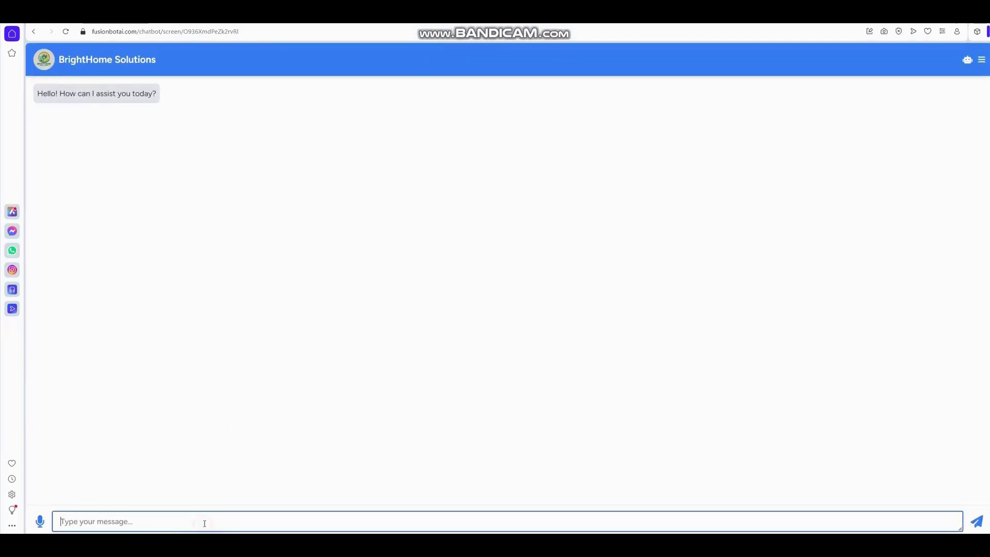
text(hi)
key(Return)
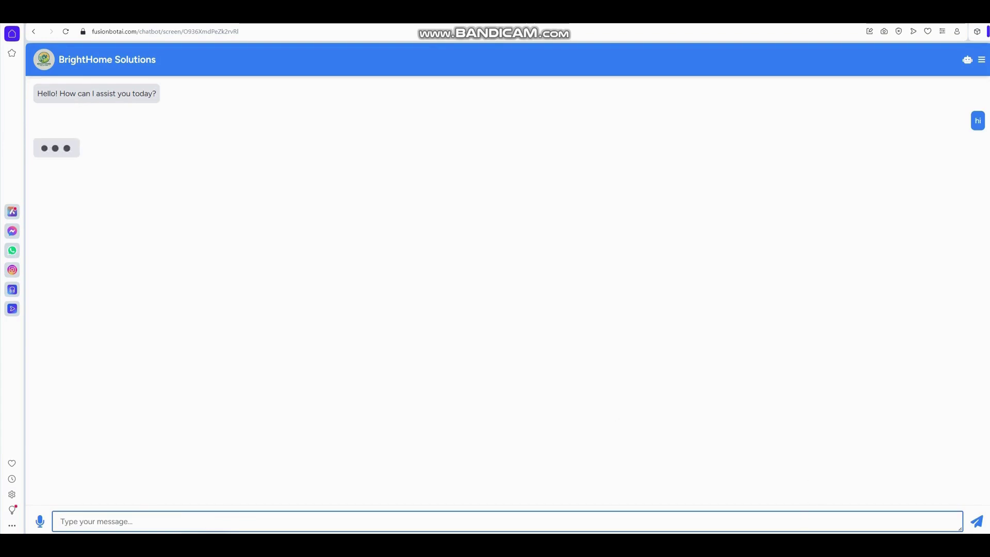
Step: Switch back to the Chrome admin page, refresh the contacts list and examine the new guest's last seen and creation date
click(656, 545)
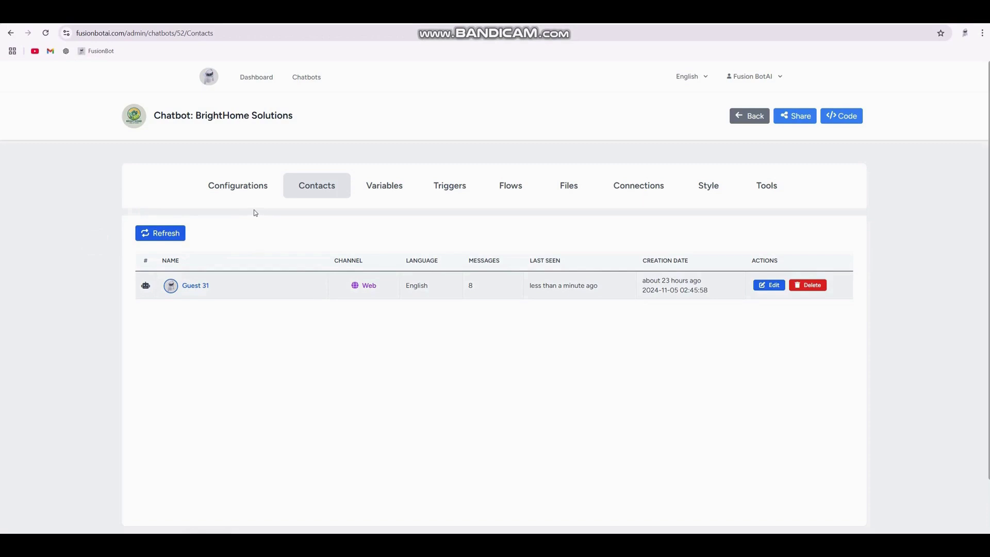
click(170, 235)
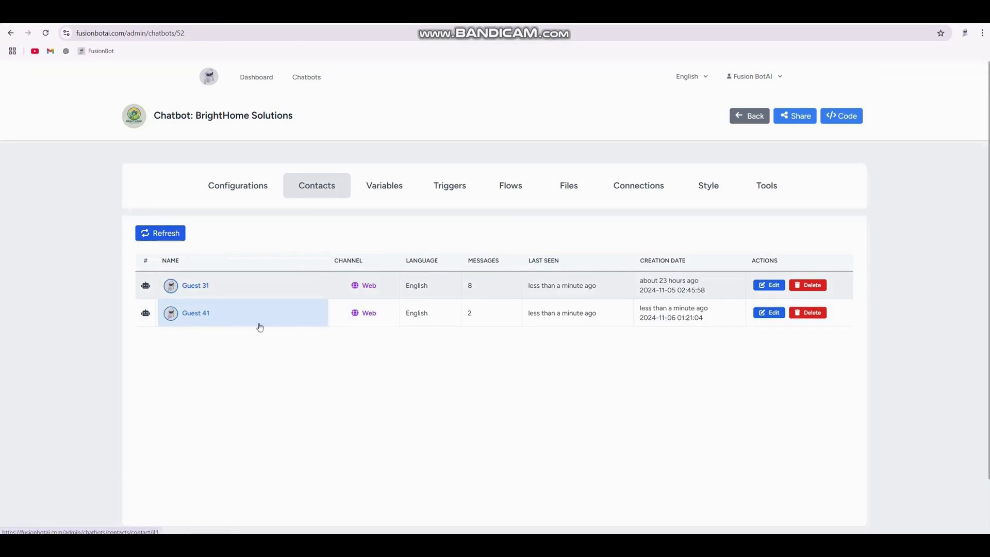
drag(562, 261, 526, 265)
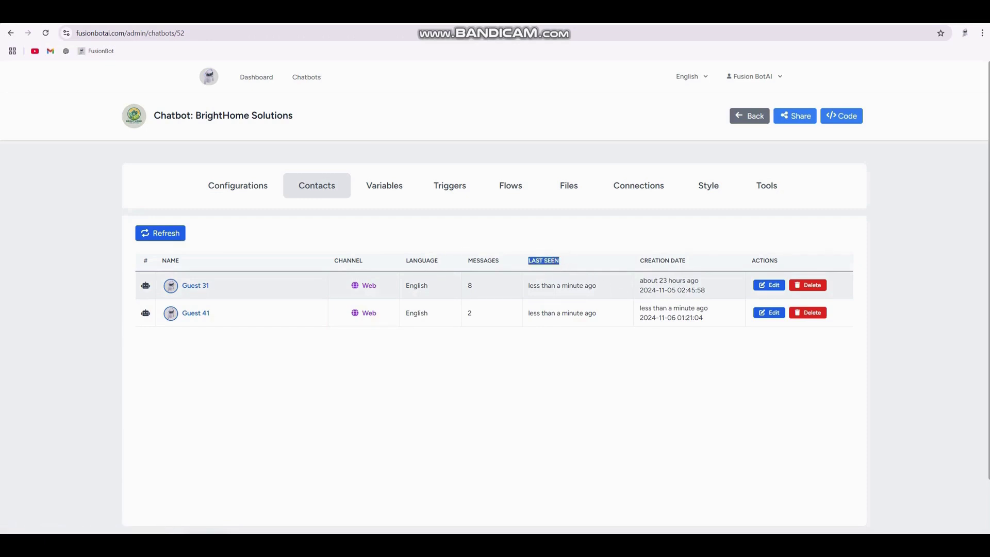
double_click(535, 313)
double_click(592, 313)
click(542, 365)
drag(714, 321, 639, 313)
click(459, 373)
Step: Open the copied full-screen chatbot link in the Edge browser and send the message "hello"
click(553, 544)
right_click(172, 29)
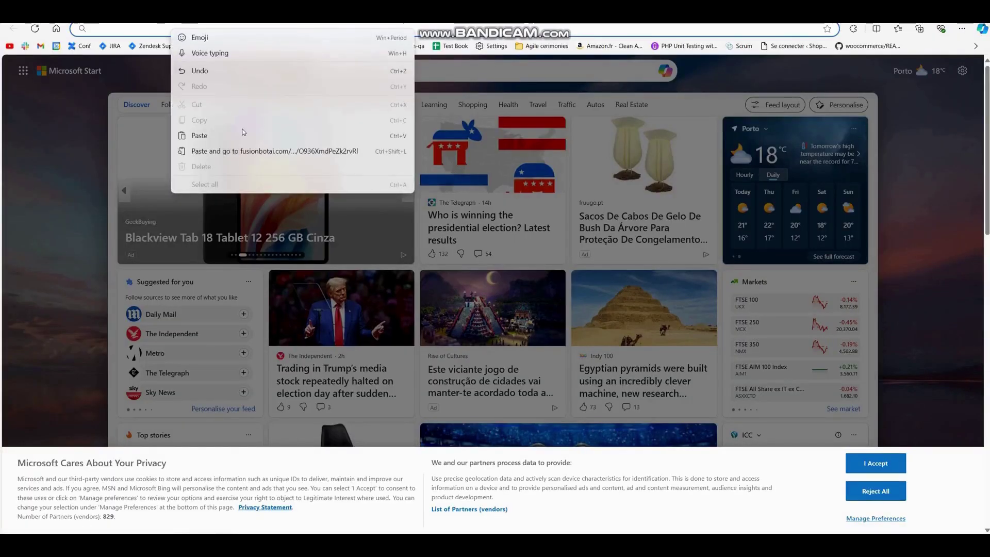
click(248, 147)
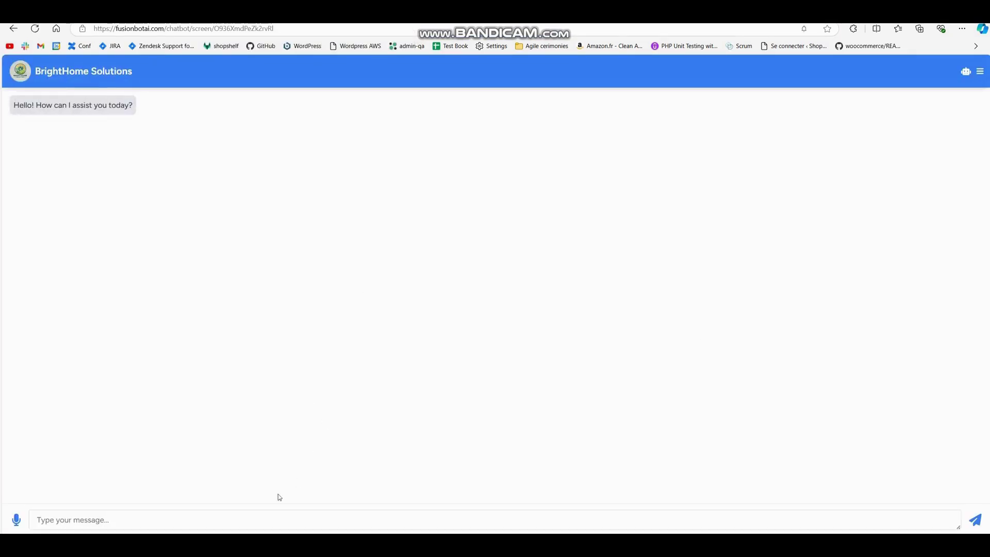
click(246, 516)
text(hello)
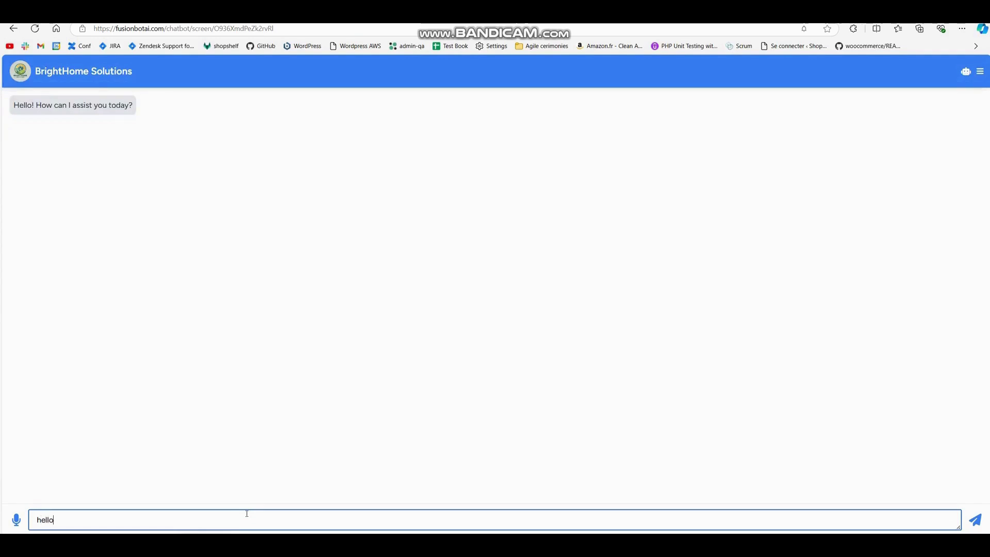
key(Return)
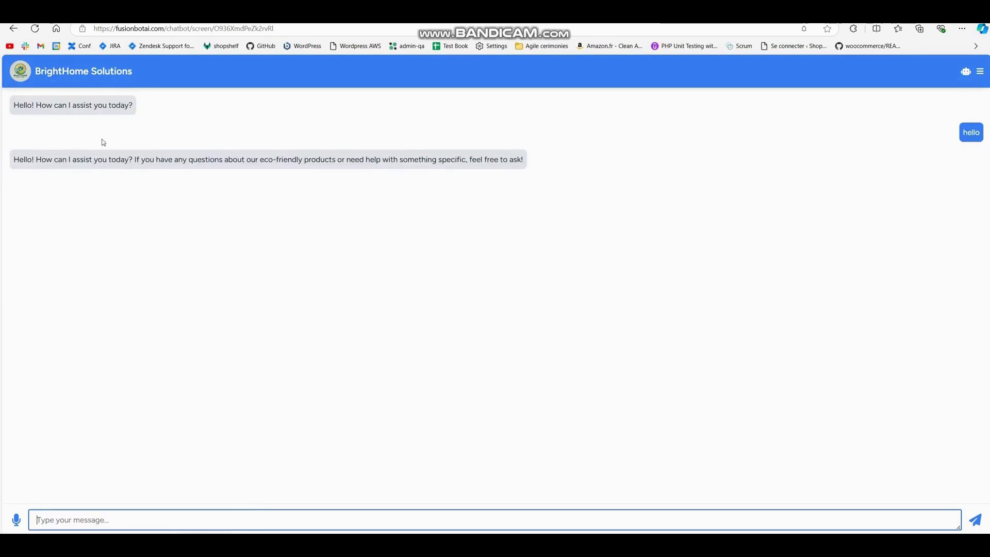
Step: Highlight the chatbot's greeting and send the message "how are you"
drag(135, 106, 13, 107)
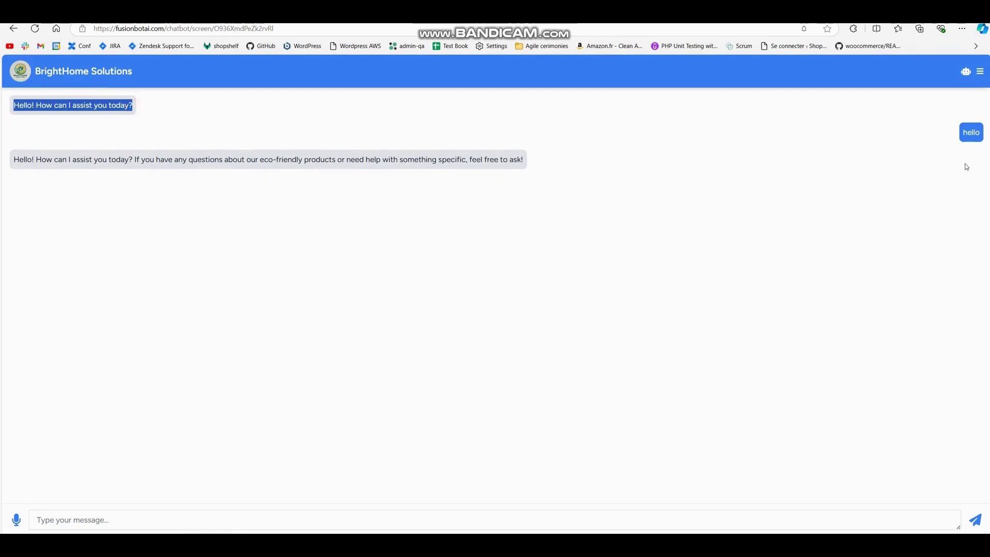
click(229, 521)
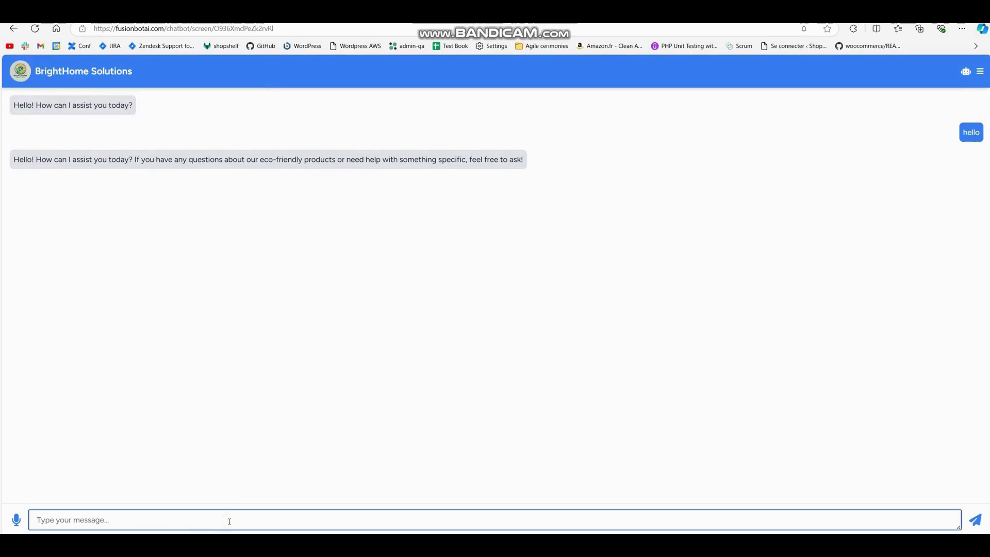
text(how are you)
key(Return)
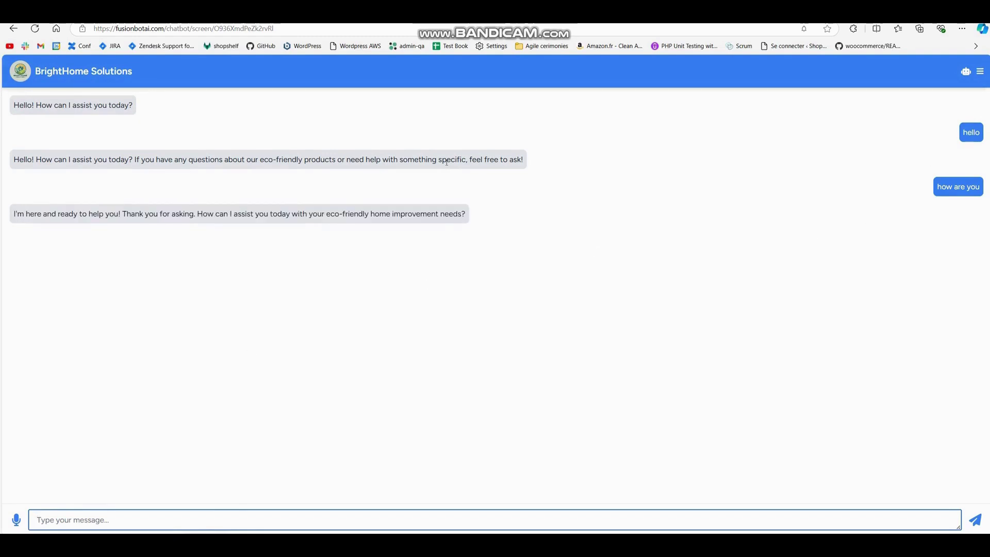
Step: Switch back to the Chrome admin page, refresh the contacts list and examine the newest guest's message count and the contacts' channel
click(657, 544)
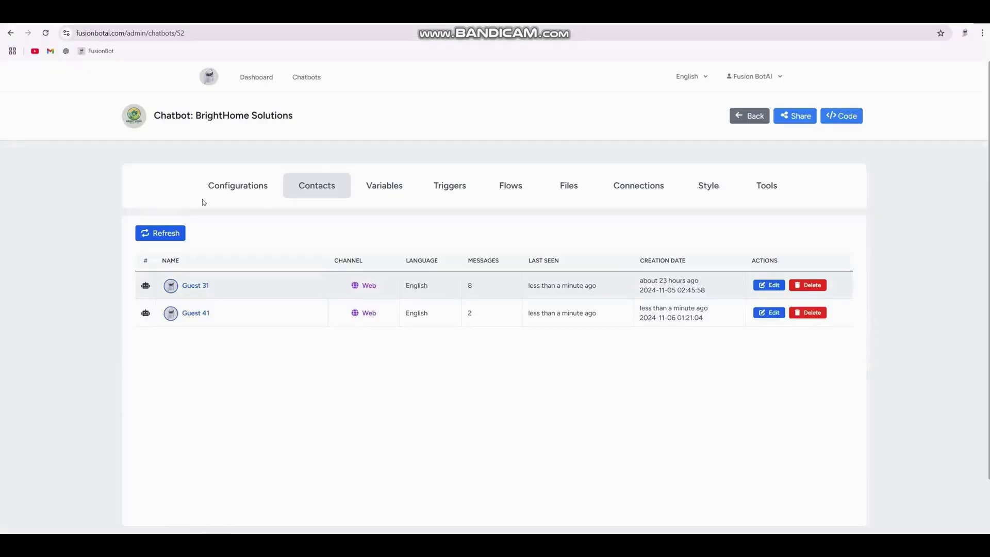
click(175, 235)
double_click(470, 342)
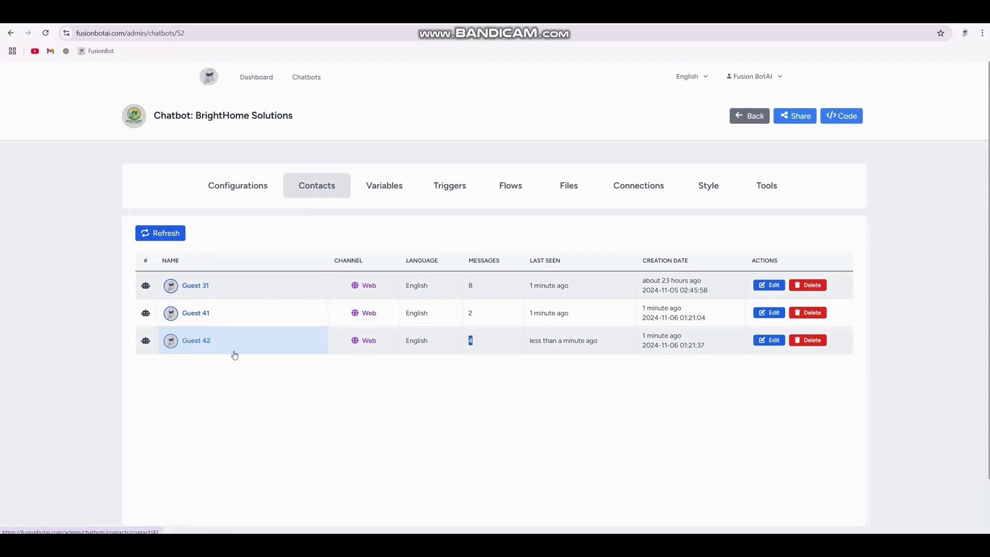
double_click(370, 285)
click(370, 285)
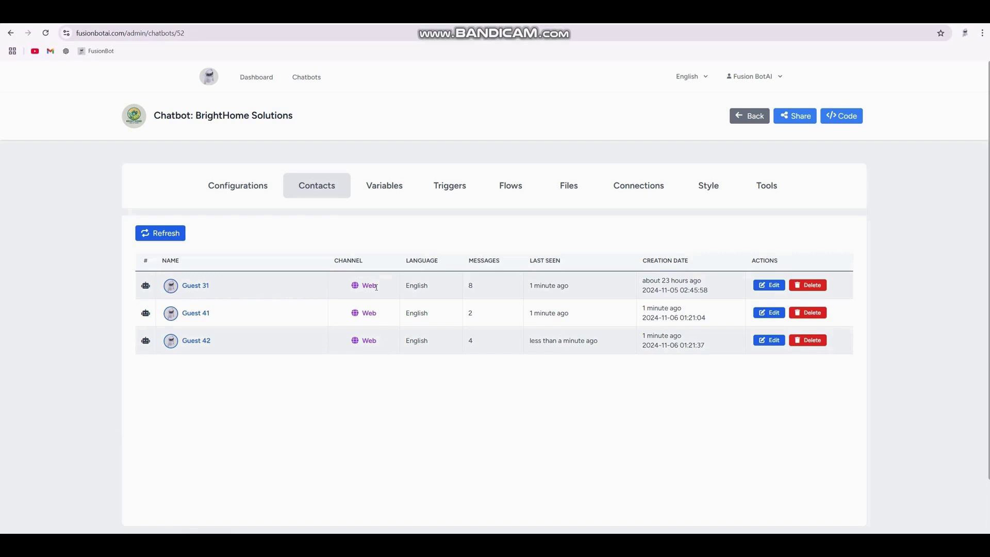
drag(376, 287, 363, 286)
Step: Look at the web page with the embedded chatbot widget and return to the contacts list
click(351, 15)
click(454, 17)
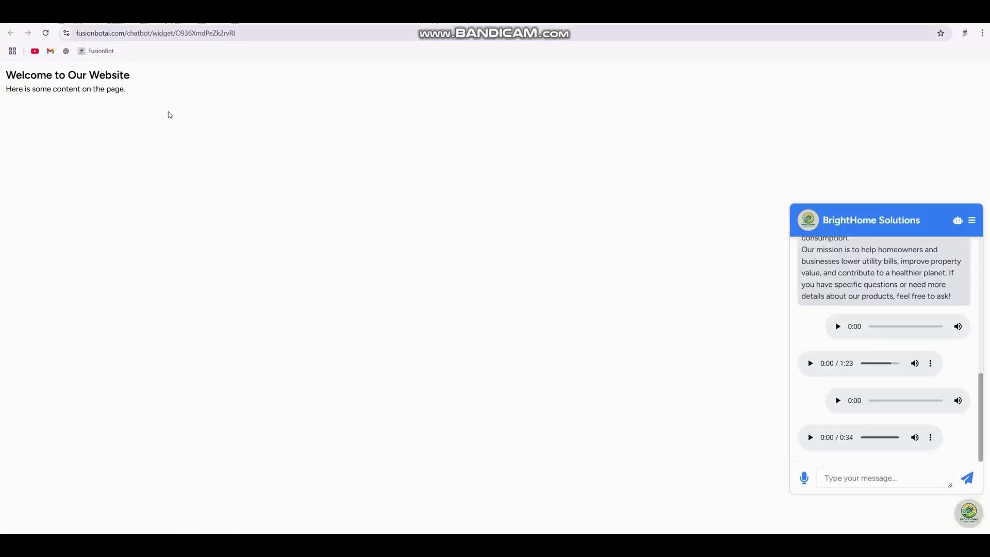
key(ctrl+1)
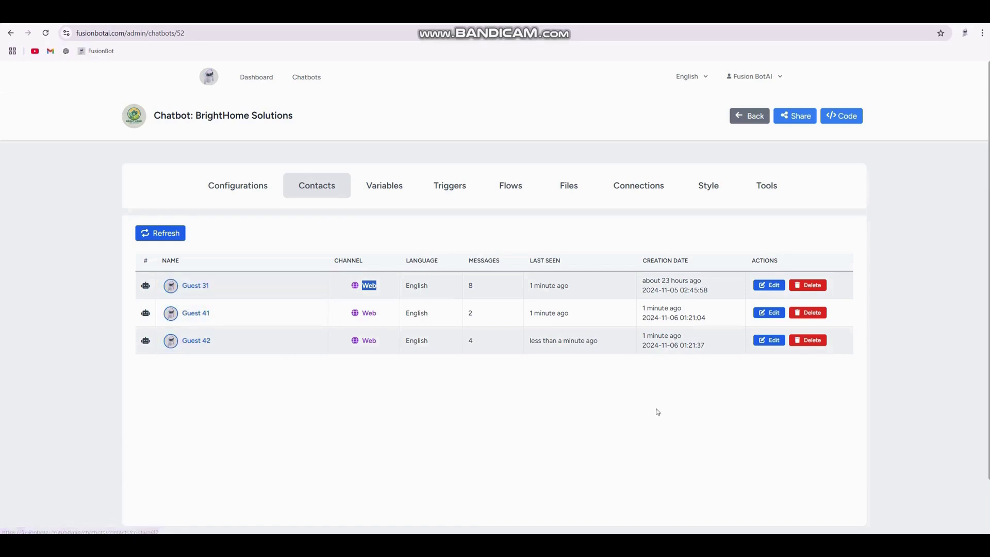
Step: Open the contact Guest 42 and review the bot and user messages in its conversation
click(231, 345)
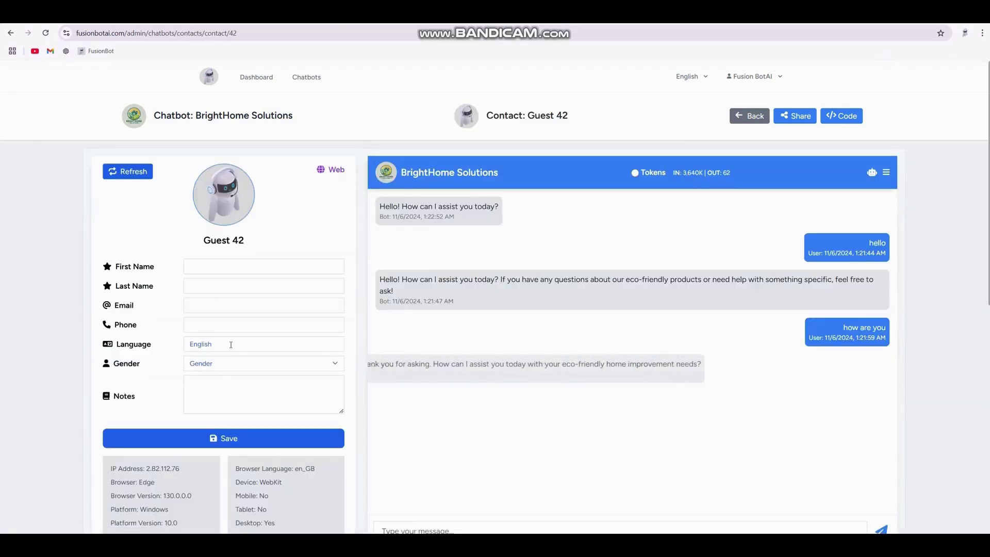
drag(831, 365, 377, 366)
click(844, 335)
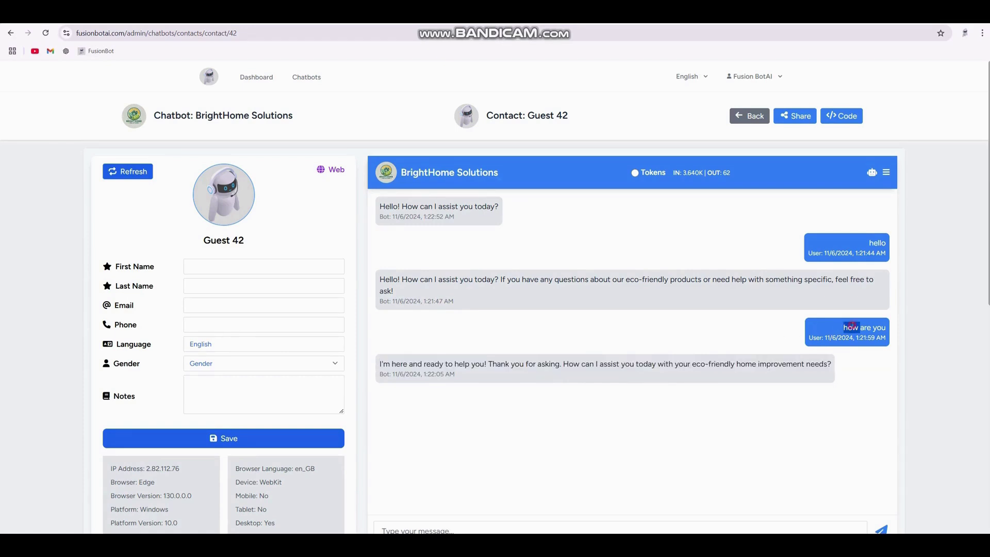
triple_click(783, 281)
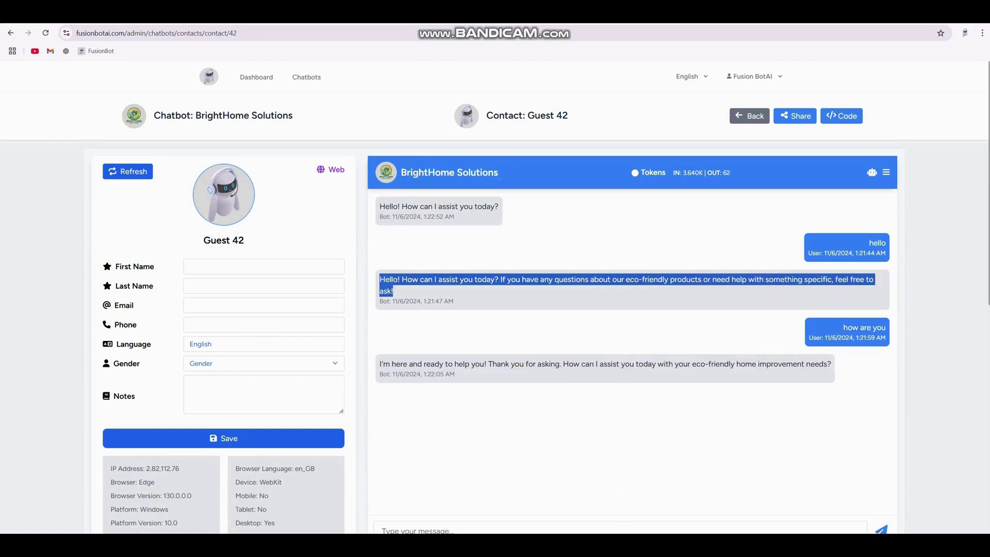
click(939, 299)
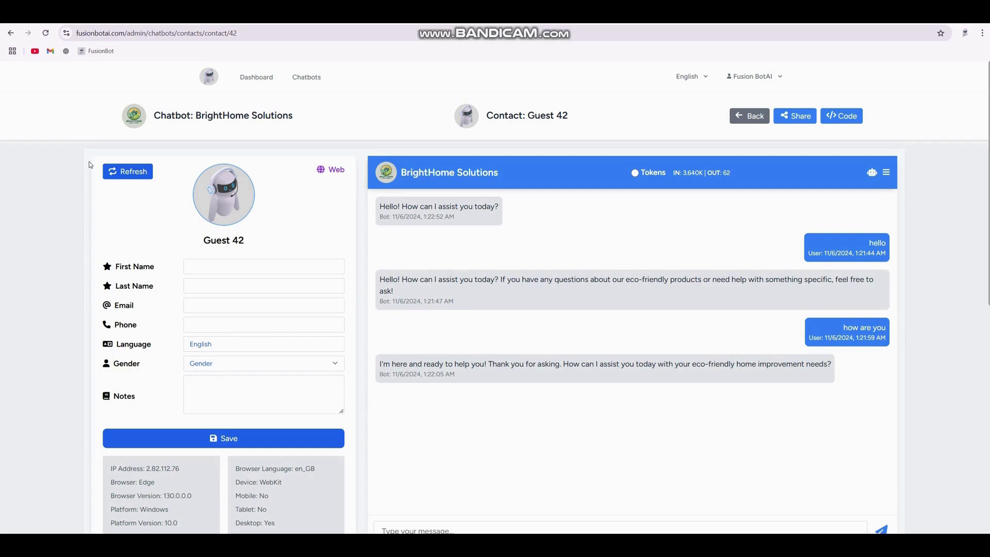
Step: Switch to the chatbot in Edge and send the text "message"
click(562, 485)
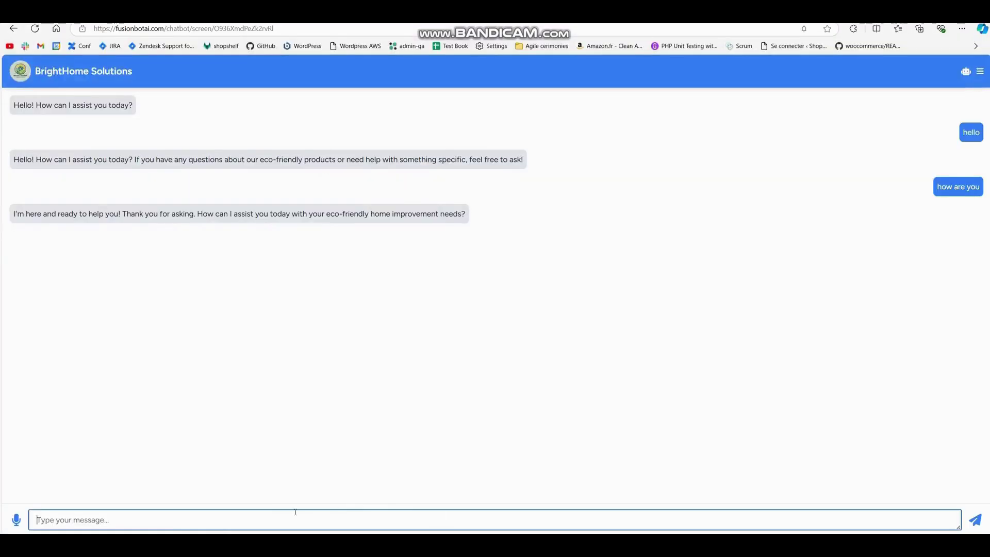
text(message)
key(Return)
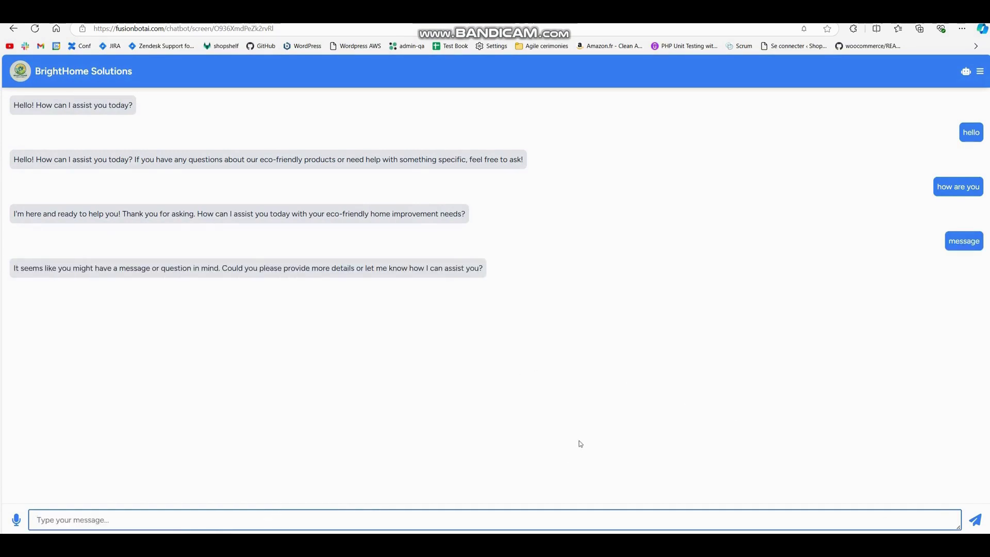
Step: Return to the Guest 42 contact page in Chrome and check the latest user message and the bot's reply
click(657, 495)
double_click(863, 402)
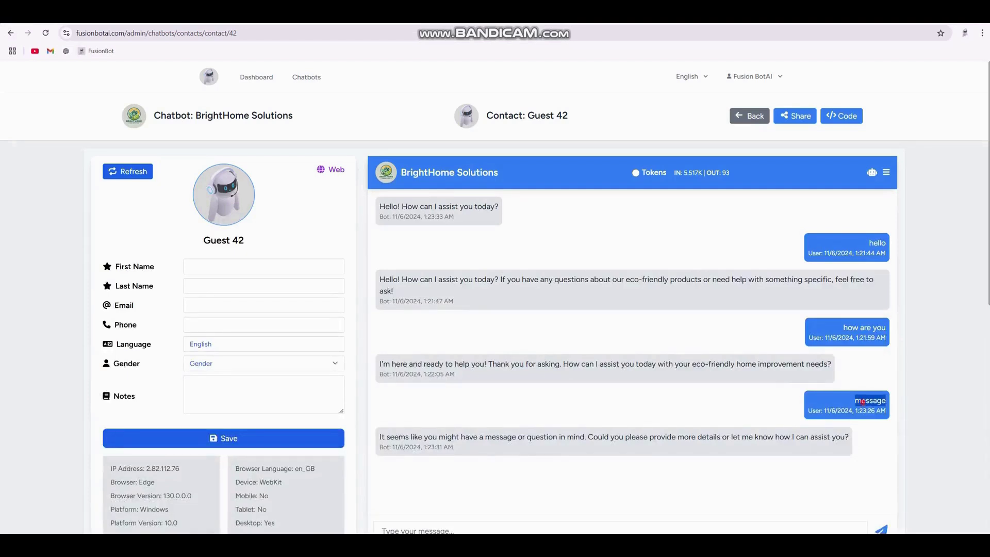
drag(845, 436, 405, 448)
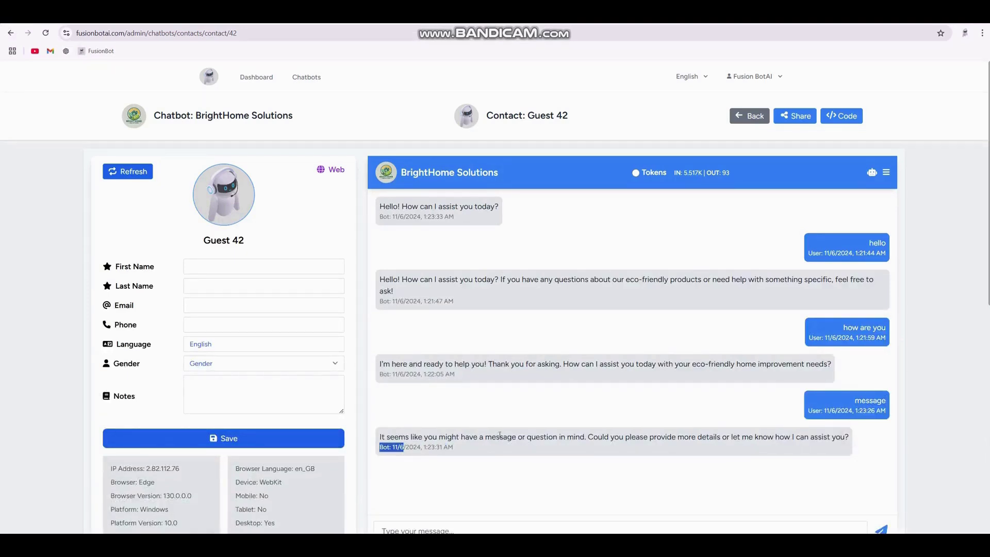
click(955, 347)
Step: Examine the rest of the contact page, including the browser details and the variables table
scroll(90, 382, down, 9)
scroll(137, 363, up, 6)
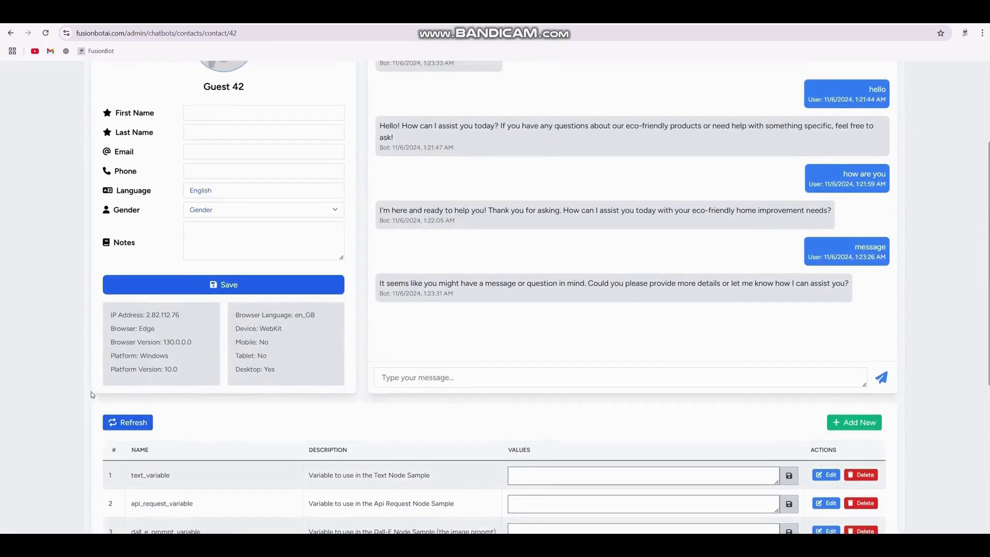
scroll(90, 395, up, 3)
scroll(90, 394, down, 6)
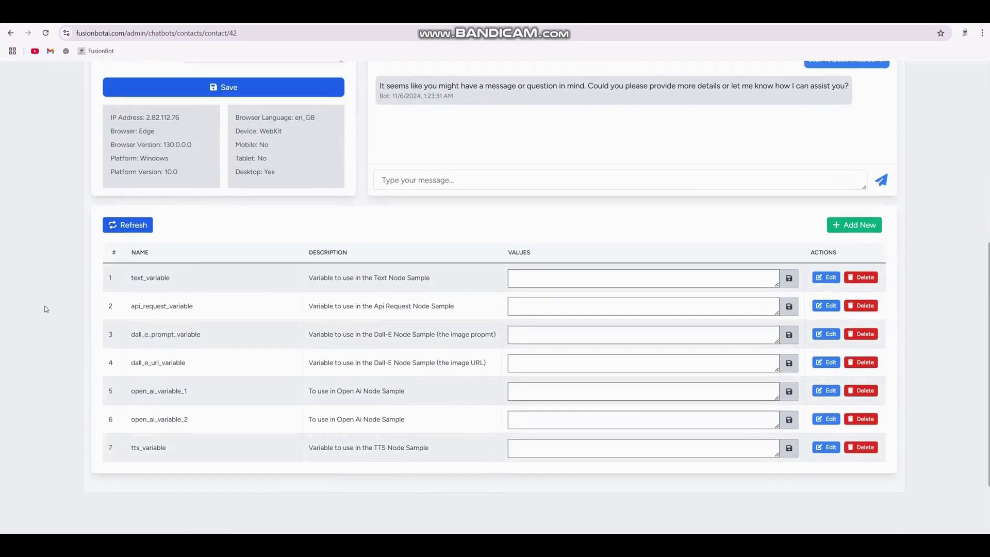
scroll(45, 309, up, 6)
Step: Fill in the guest contact's first and last name and save the profile
click(209, 270)
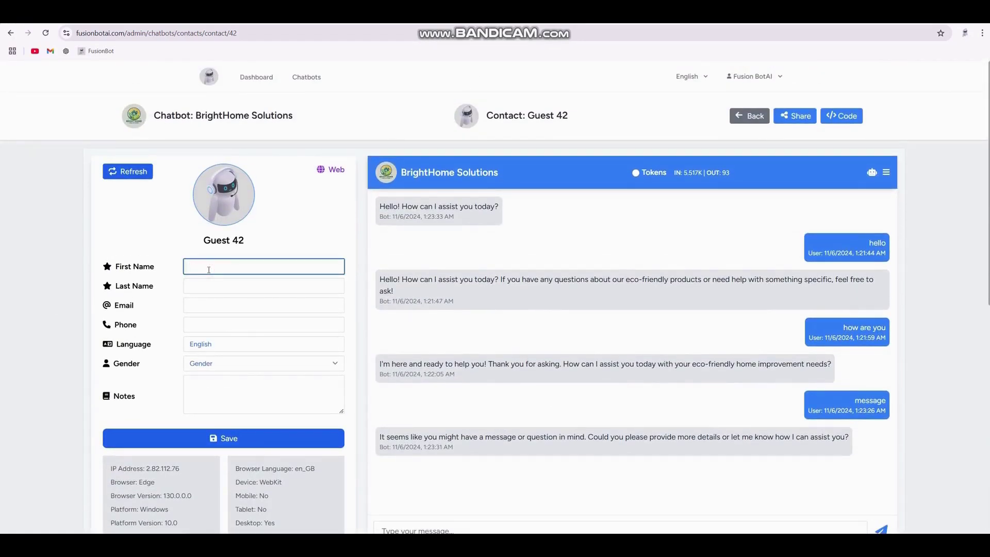
text(John)
key(Tab)
text(Smith)
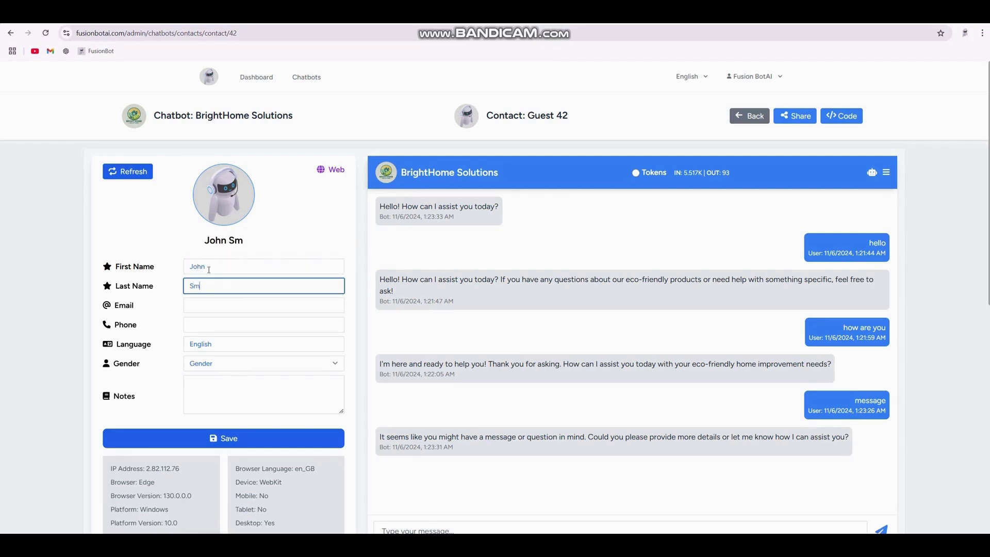
click(250, 442)
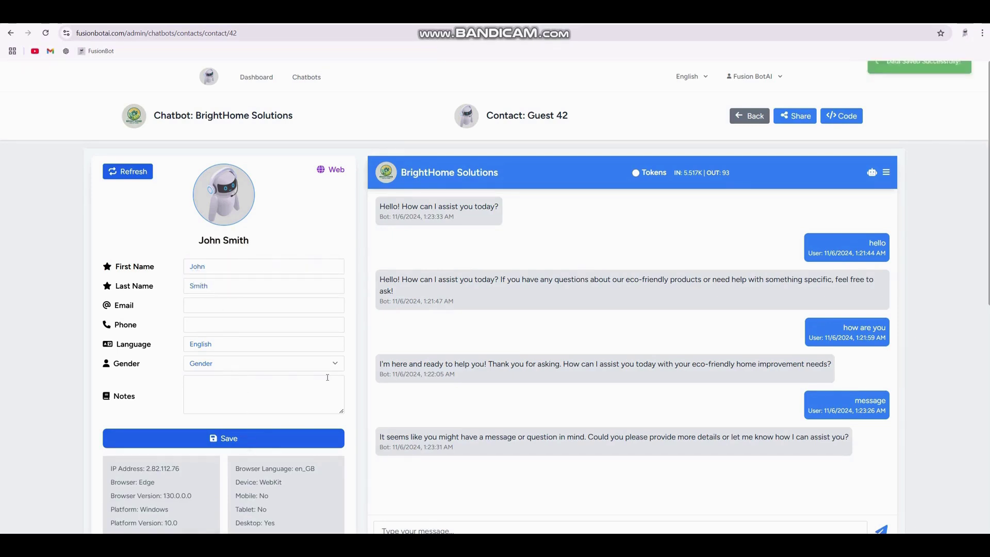
Step: Reopen the renamed contact from the contact list, then set its profile picture to the blue light-beam image from the aaa folder and save
click(739, 117)
click(200, 340)
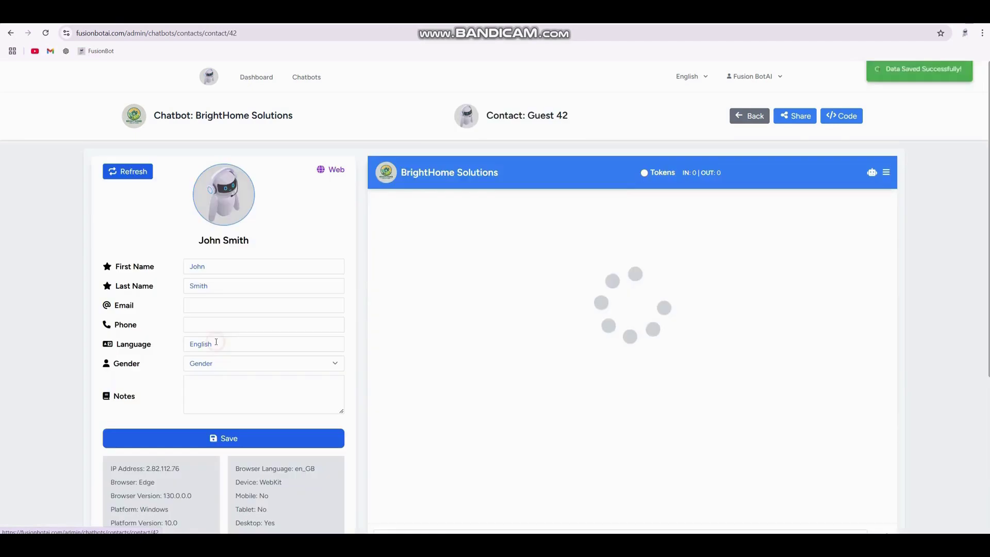
click(233, 199)
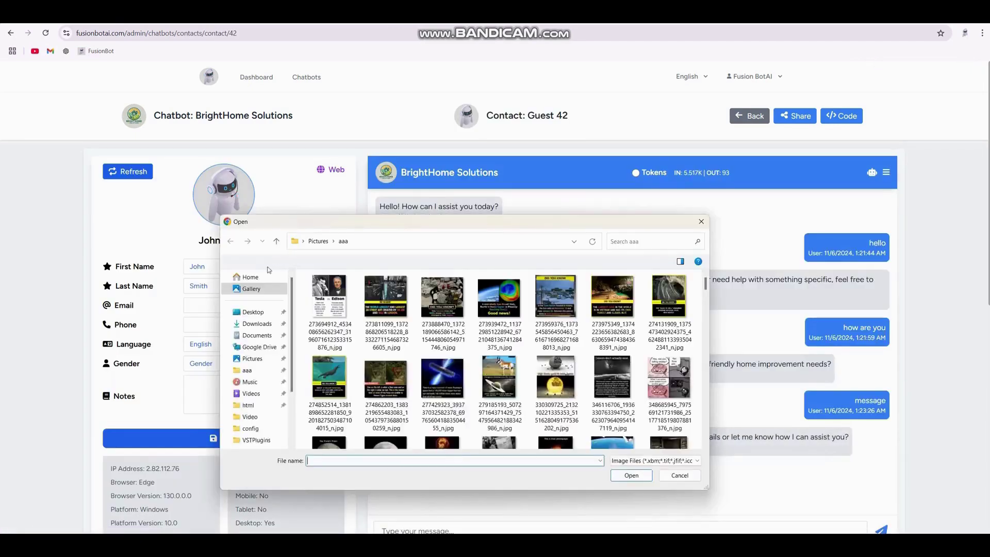
double_click(443, 382)
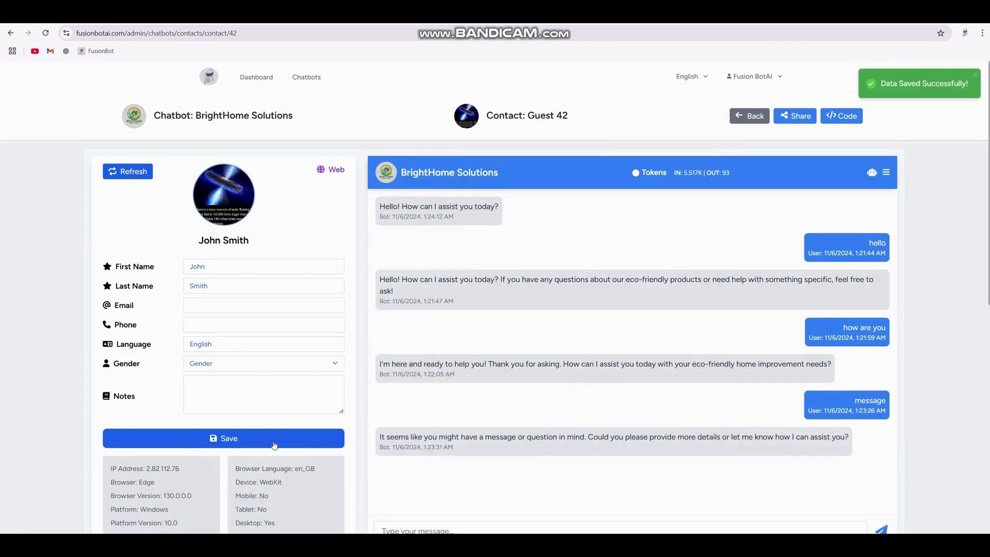
Step: Check the contact's new name and picture in the contact list, then reopen its page and review the profile fields
click(749, 116)
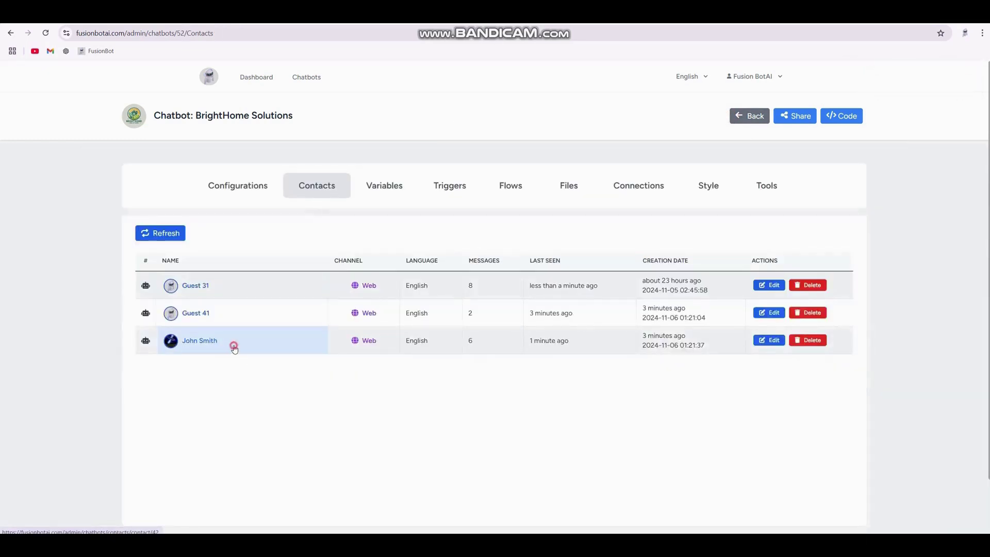
click(234, 347)
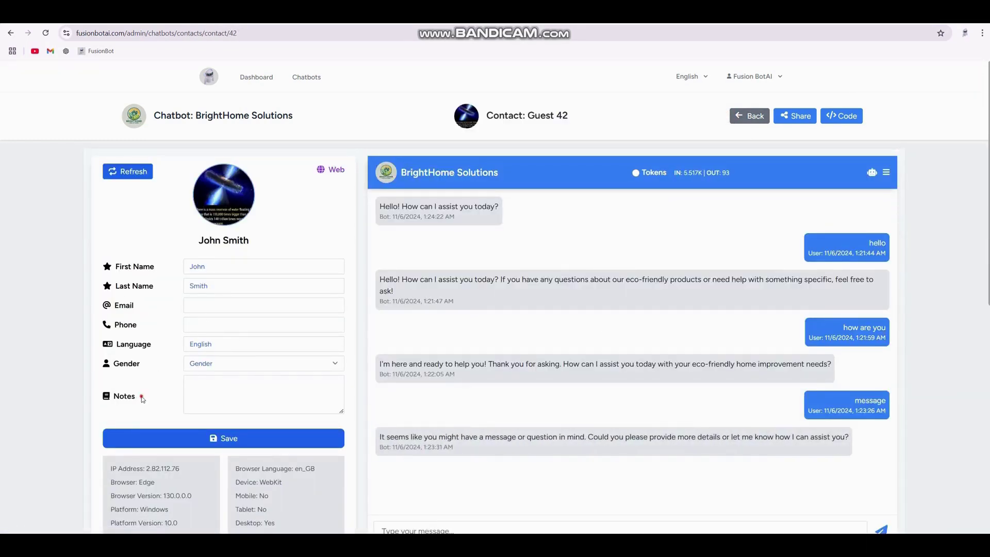
drag(144, 400, 106, 284)
click(60, 269)
scroll(156, 334, down, 1)
scroll(156, 335, up, 1)
Step: Go back to the BrightHome Solutions contact list and open the renamed contact's page once more
click(744, 118)
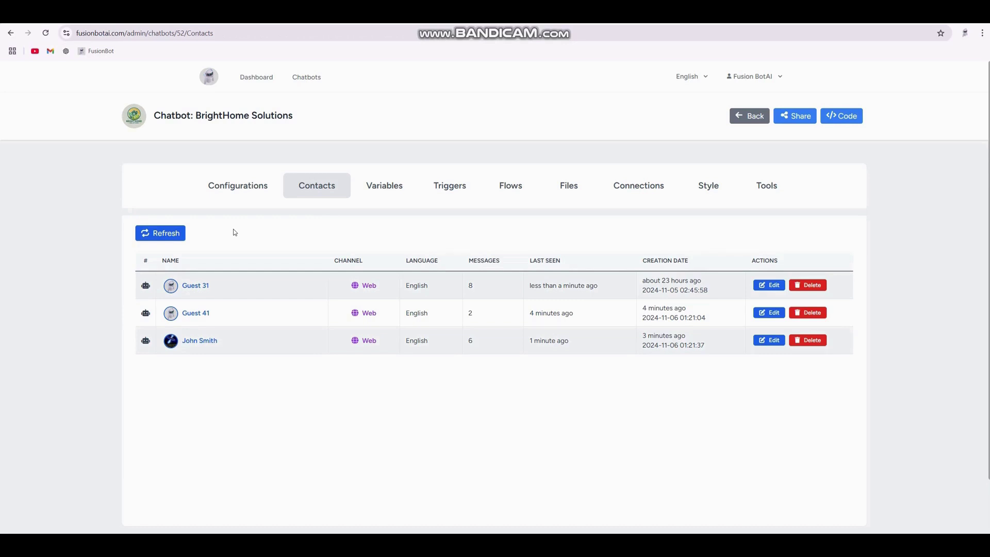
click(262, 339)
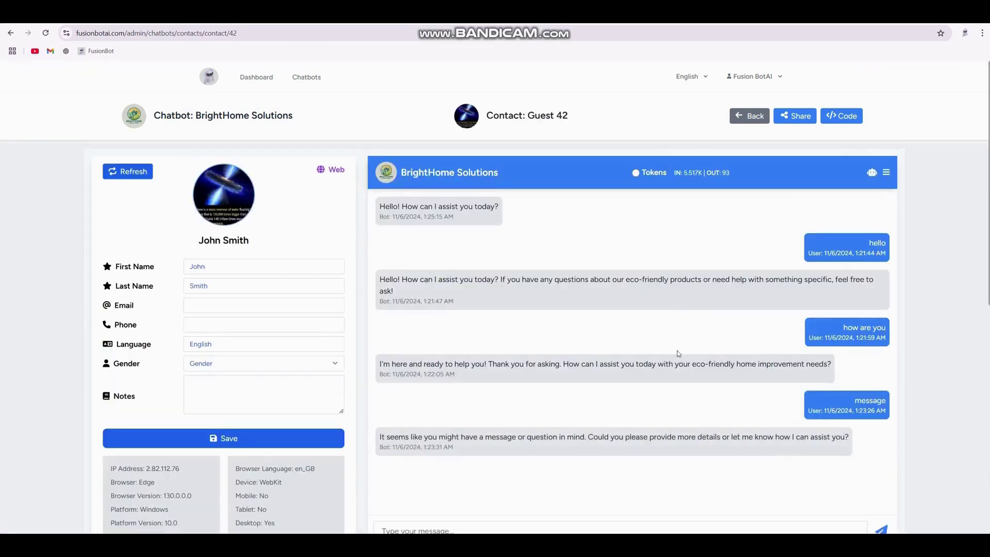
click(701, 546)
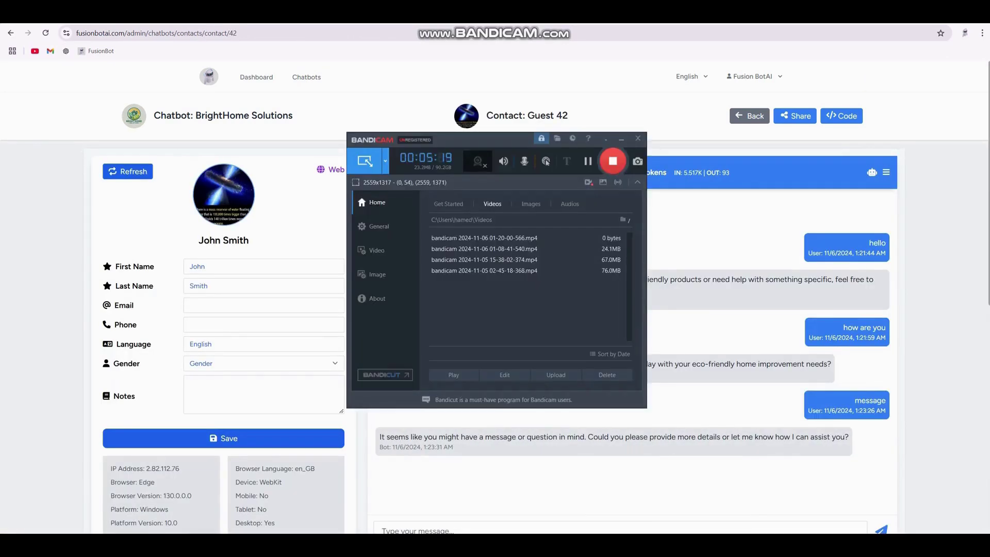